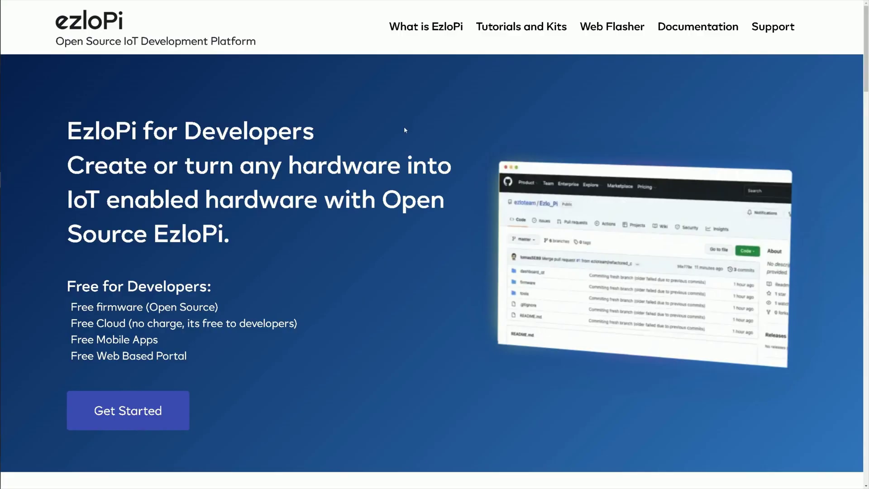
# Scroll the ezlopi.com homepage past the four setup steps to 'Still have questions?'
pyautogui.scroll(-8, 404, 132)
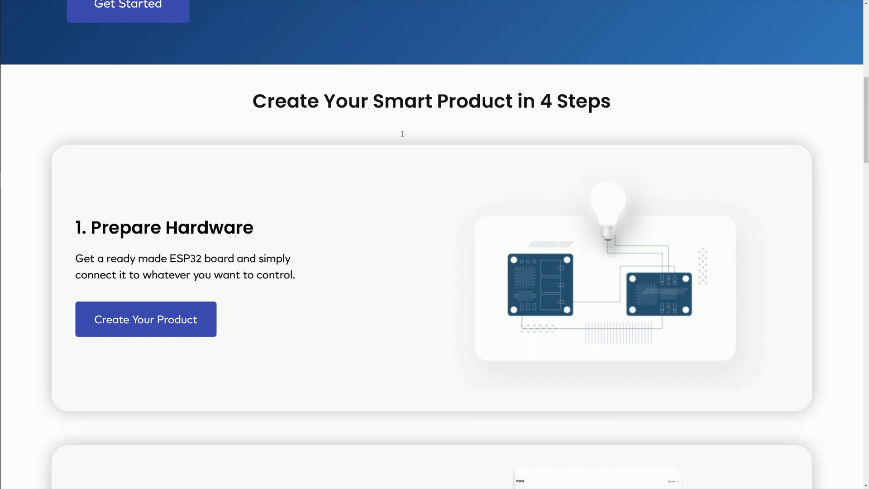
pyautogui.scroll(-6, 402, 134)
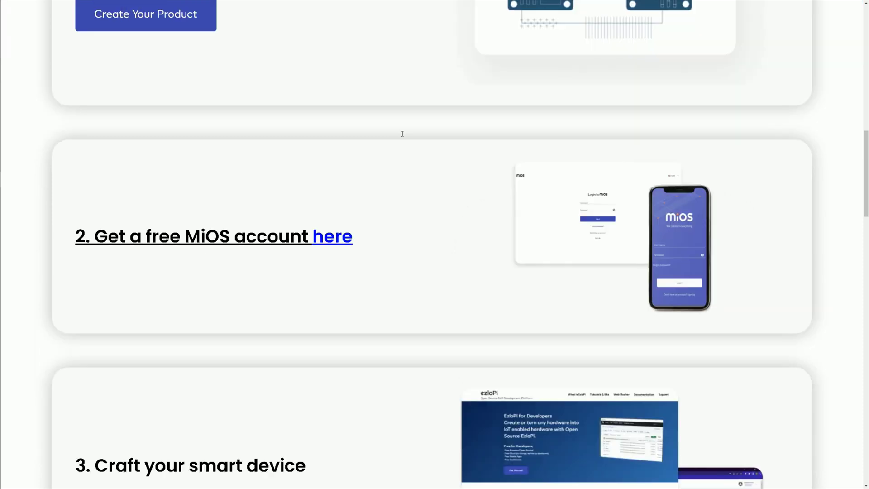
pyautogui.scroll(-5, 402, 134)
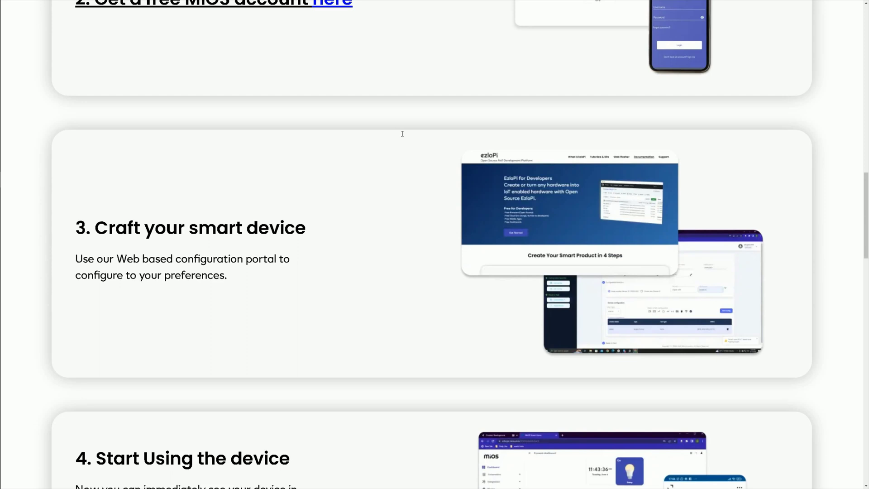
pyautogui.scroll(-6, 401, 134)
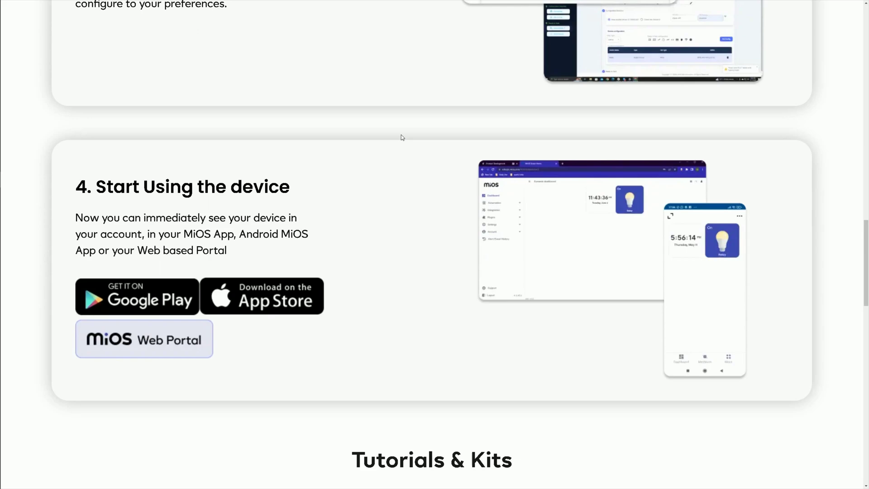
pyautogui.scroll(-18, 401, 135)
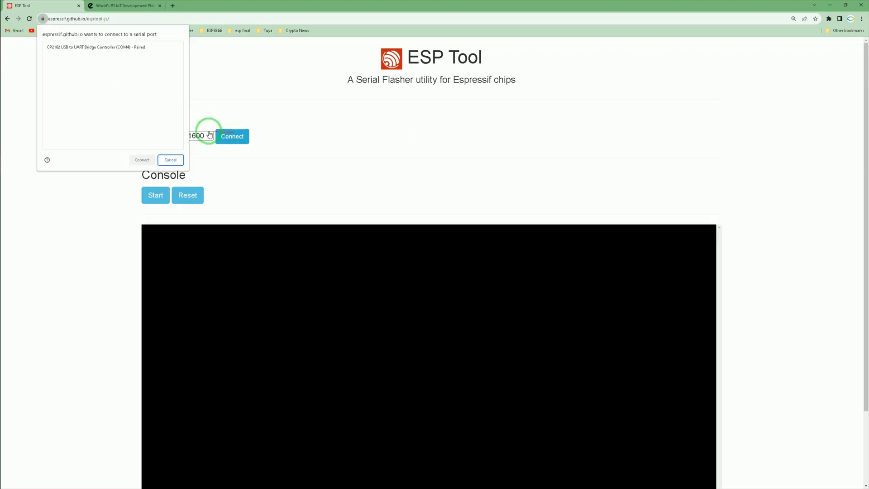
# Connect ESP Tool to the CP2102 board on COM4, erase the whole flash, then disconnect
pyautogui.click(70, 48)
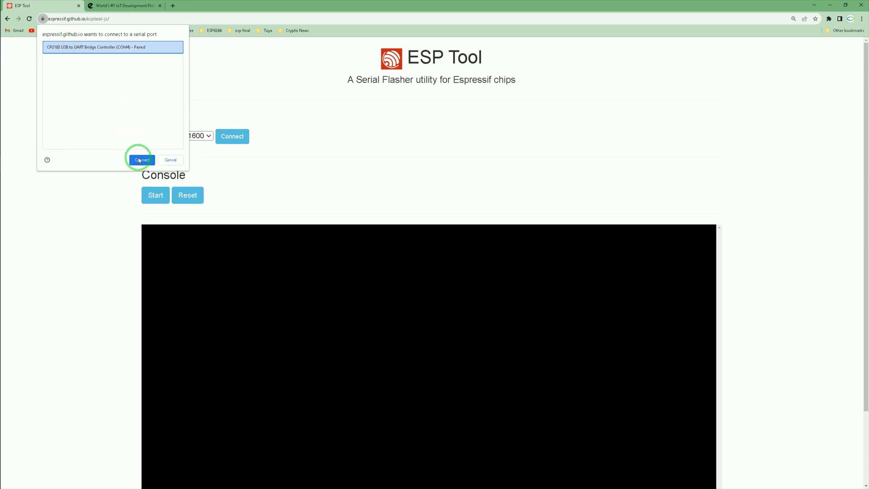
pyautogui.click(142, 160)
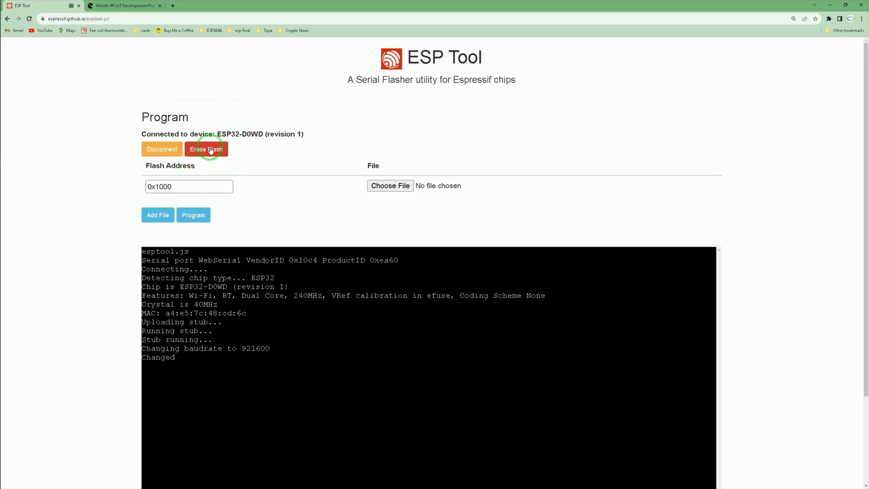
pyautogui.click(216, 152)
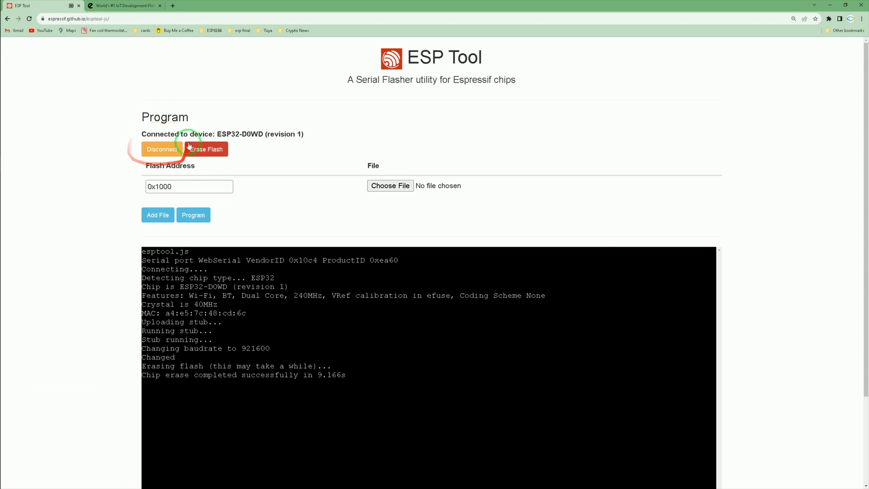
pyautogui.click(151, 150)
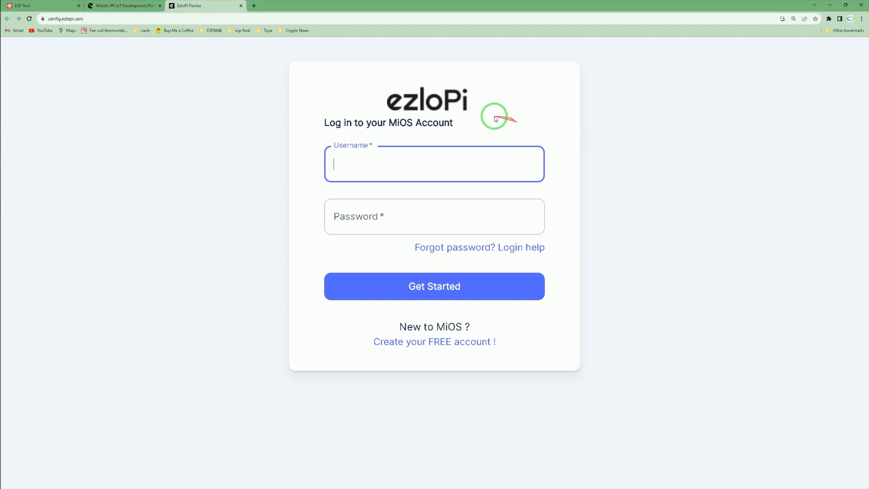
# Log in to the MiOS account with the saved credentials, returning from the sign-up form
pyautogui.click(416, 342)
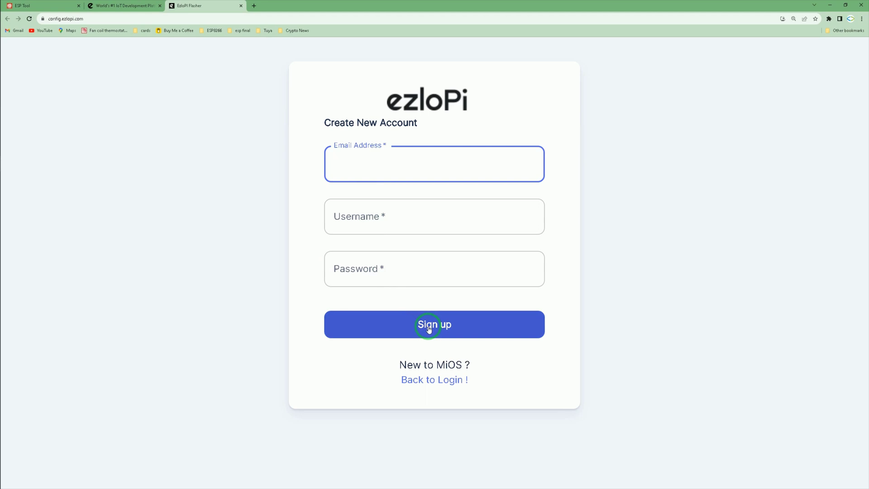
pyautogui.click(431, 380)
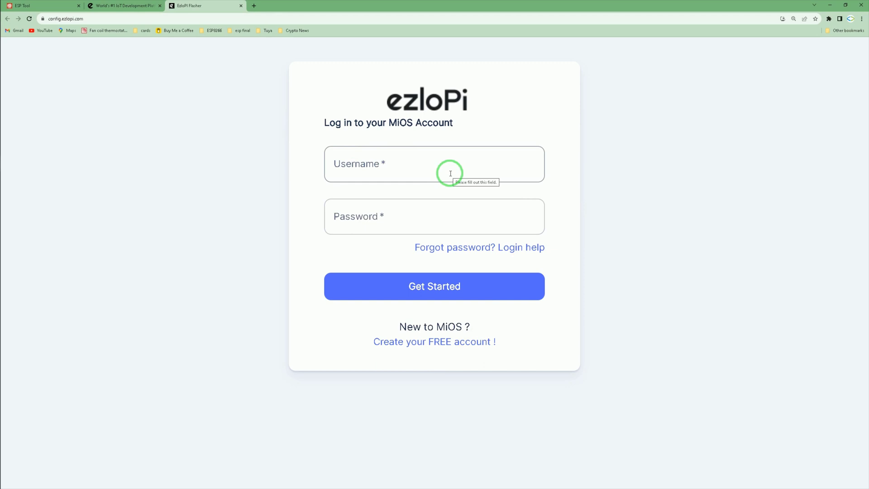
pyautogui.click(417, 201)
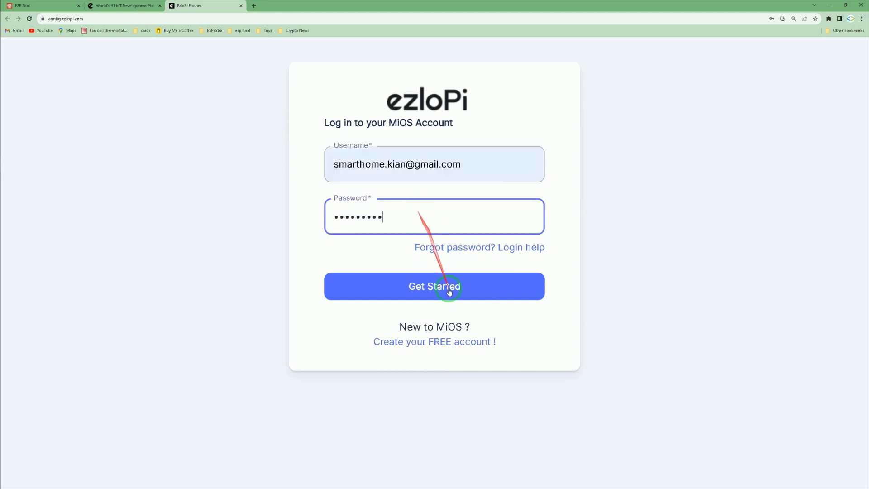
pyautogui.click(452, 292)
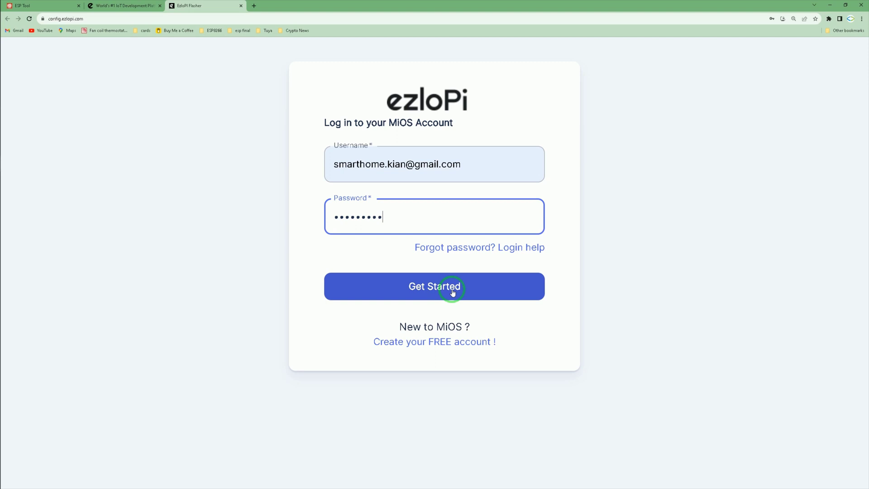
pyautogui.click(451, 292)
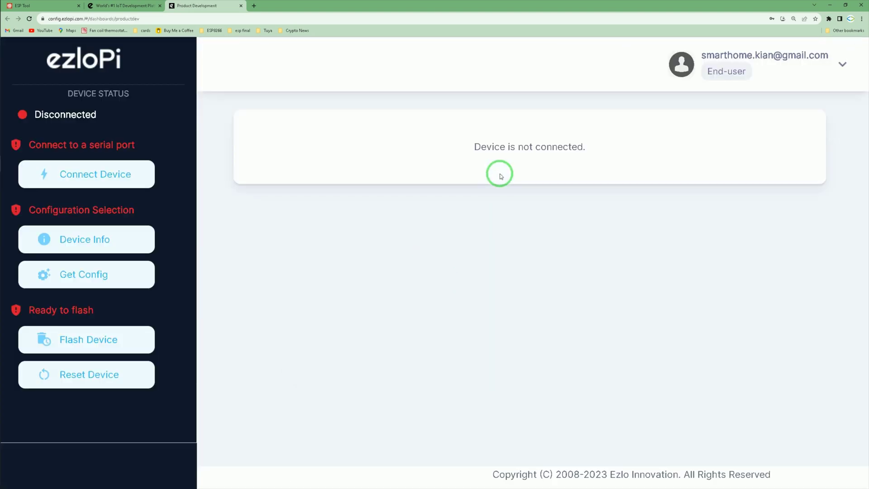
# Connect the ESP32 to the Web Flasher through the CP2102 port on COM4
pyautogui.moveTo(501, 177)
pyautogui.mouseDown()
pyautogui.moveTo(121, 175)
pyautogui.moveTo(142, 181)
pyautogui.moveTo(64, 193)
pyautogui.mouseUp()
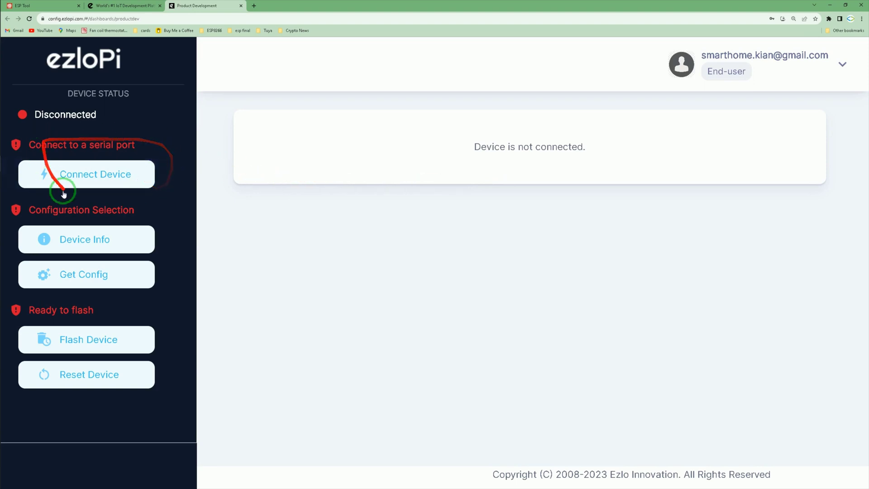
pyautogui.click(84, 172)
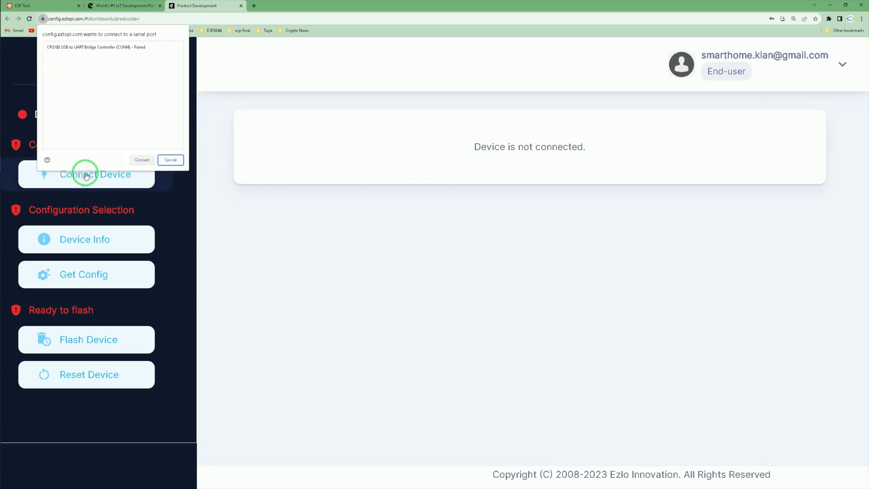
pyautogui.click(104, 49)
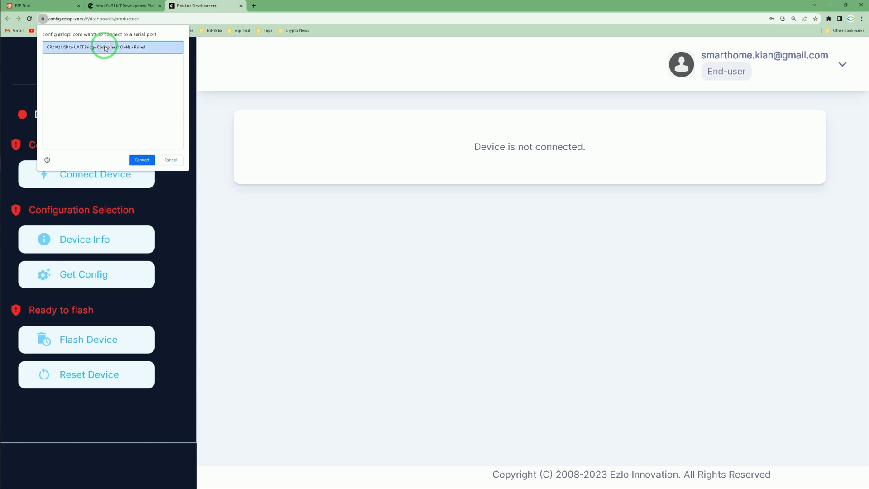
pyautogui.click(142, 160)
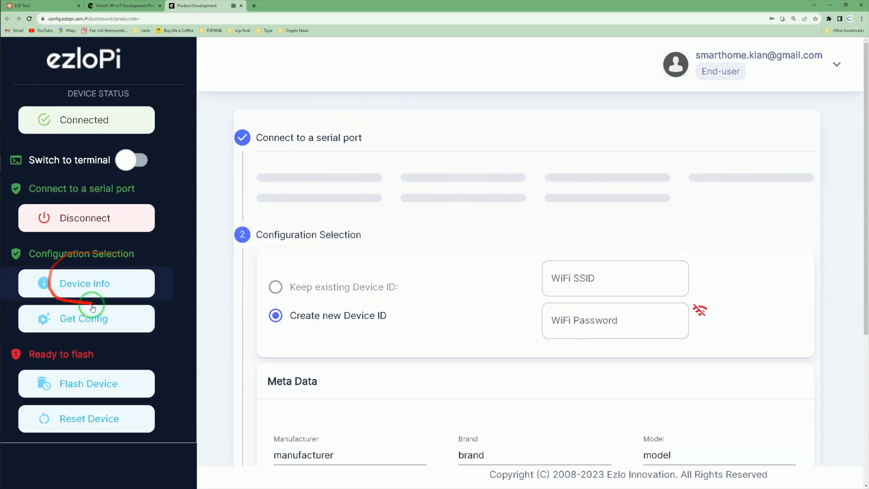
# Request the board's device information and dismiss both resulting error messages
pyautogui.moveTo(91, 305); pyautogui.dragTo(75, 260)
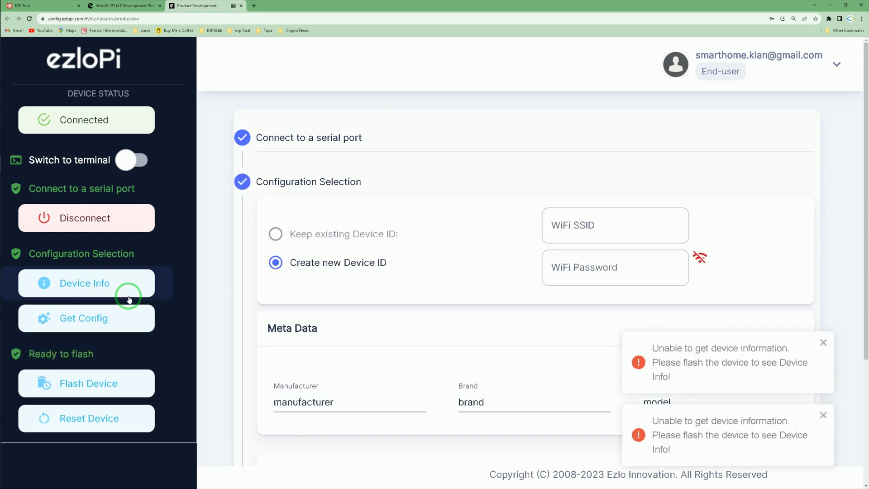
pyautogui.moveTo(129, 299)
pyautogui.mouseDown()
pyautogui.moveTo(146, 293)
pyautogui.moveTo(677, 369)
pyautogui.mouseUp()
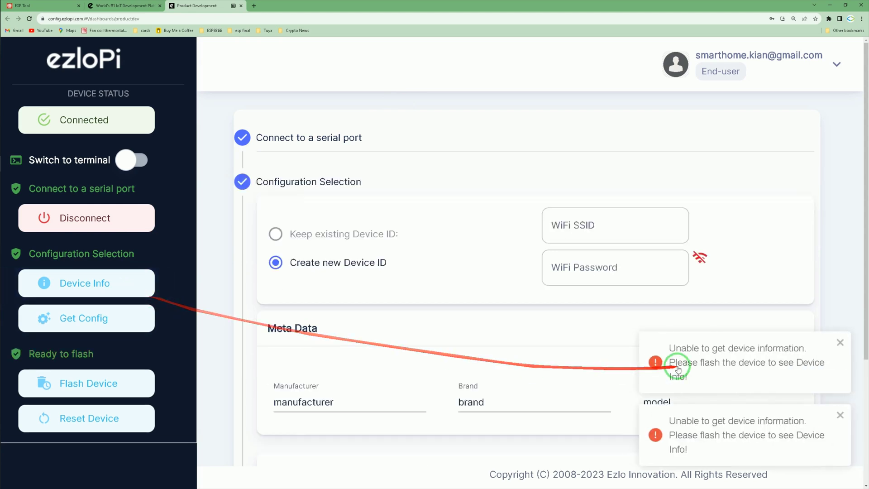
pyautogui.click(840, 343)
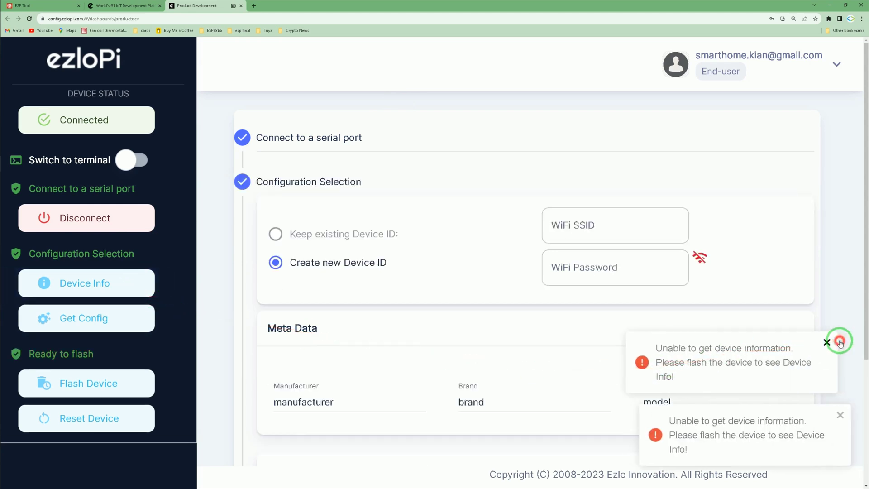
pyautogui.click(837, 416)
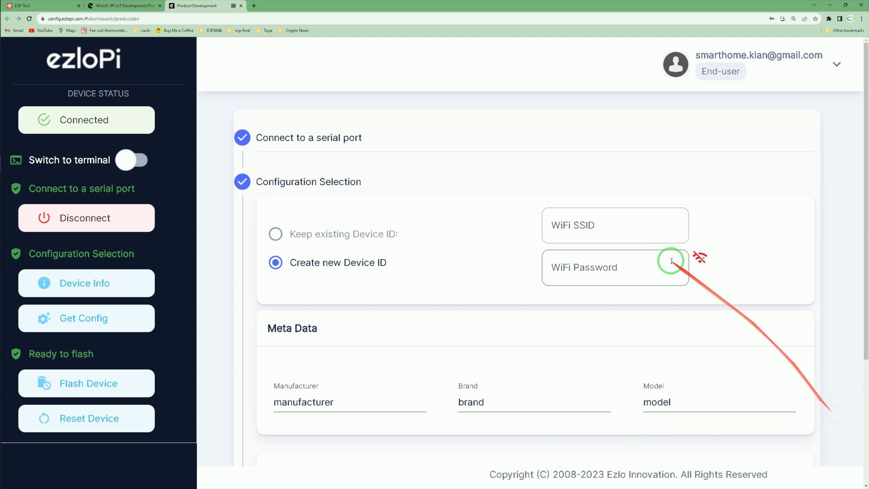
# Choose WiFi network dlink-M921-9865 from autofill and paste in its password
pyautogui.click(557, 225)
pyautogui.click(575, 246)
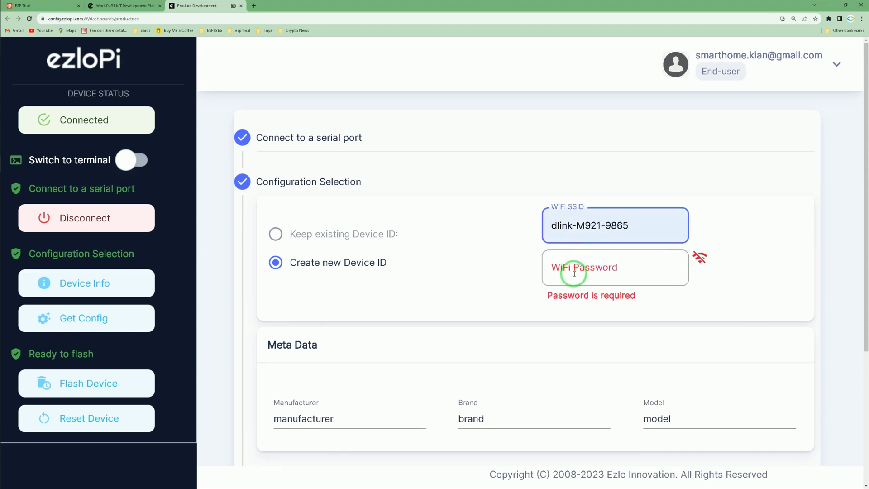
pyautogui.click(574, 274)
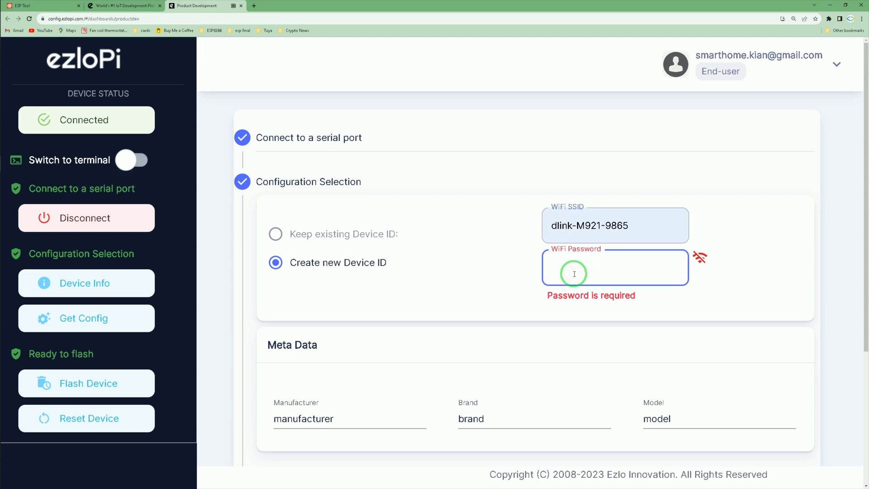
pyautogui.hotkey('ctrl', 'v')
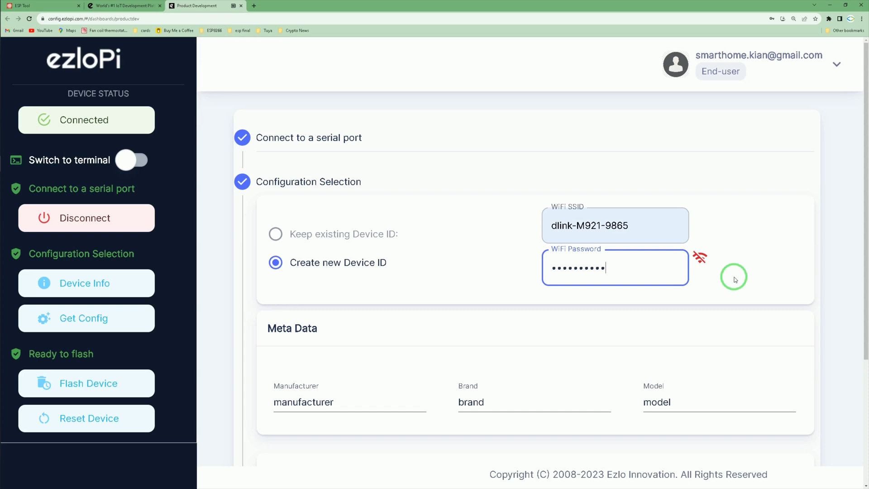
pyautogui.scroll(-4, 295, 349)
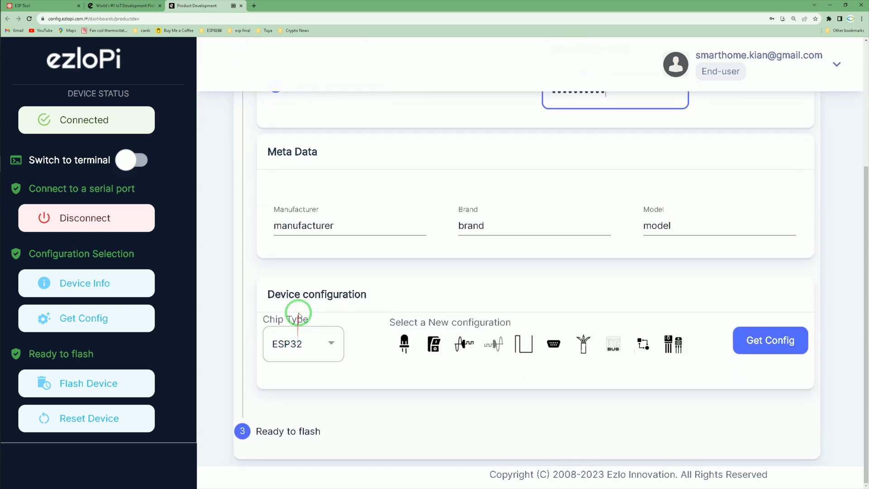
# Keep ESP32 as chip type and add a new PWM device named Dimmer
pyautogui.click(333, 346)
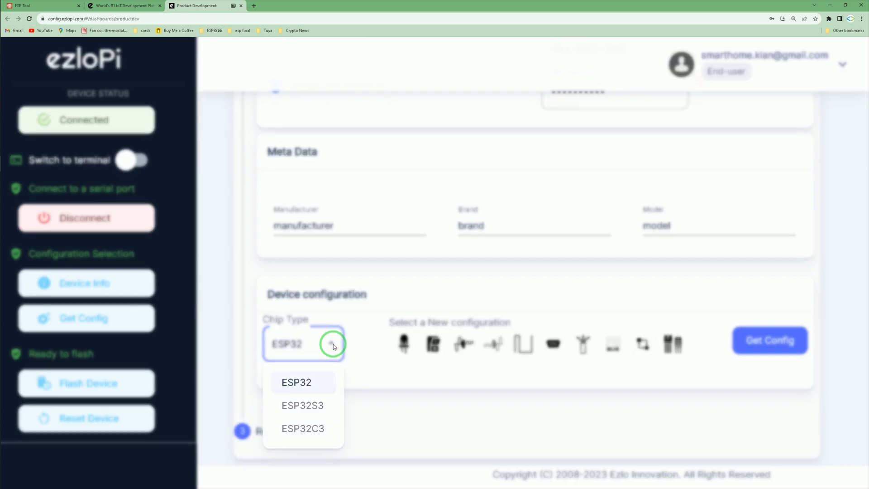
pyautogui.click(456, 378)
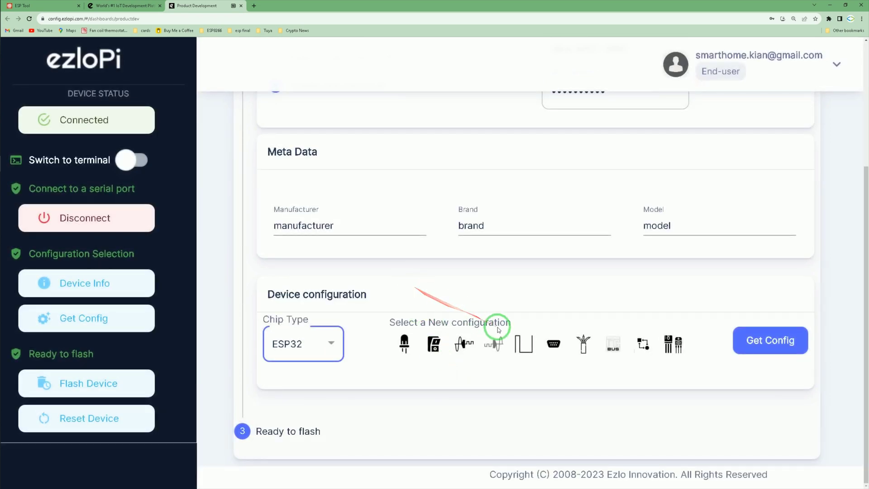
pyautogui.click(519, 345)
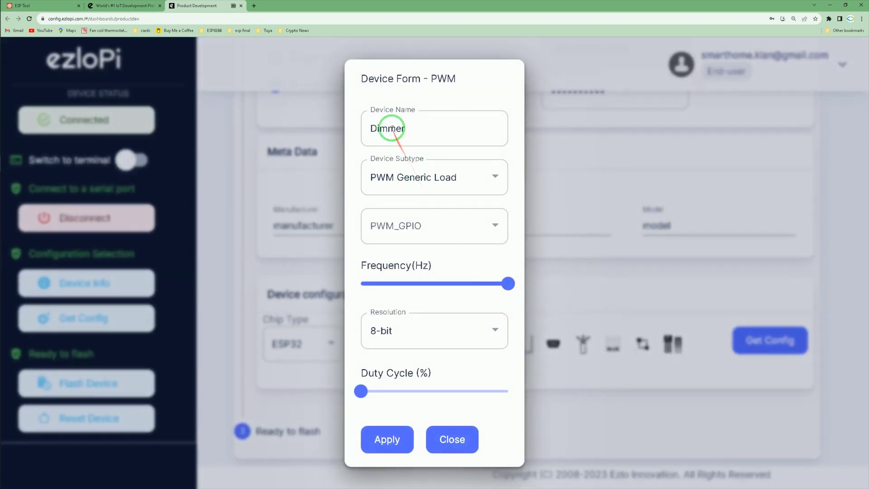
pyautogui.click(392, 129)
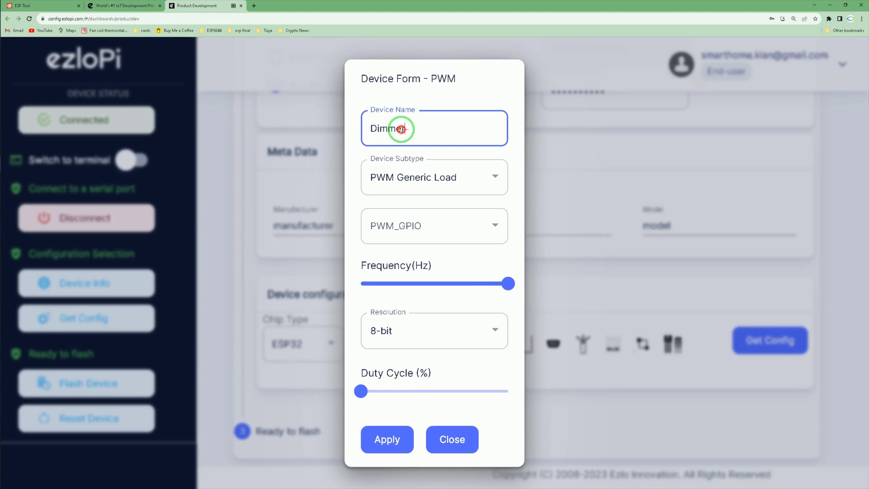
pyautogui.moveTo(404, 128); pyautogui.dragTo(360, 130)
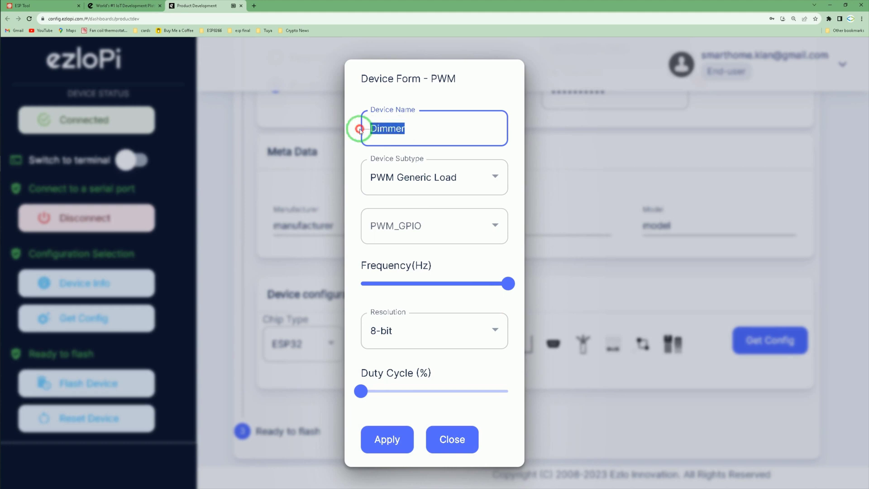
# Assign the Dimmer's PWM output to GPIO 26 and apply it to the configuration
pyautogui.click(355, 202)
pyautogui.click(476, 227)
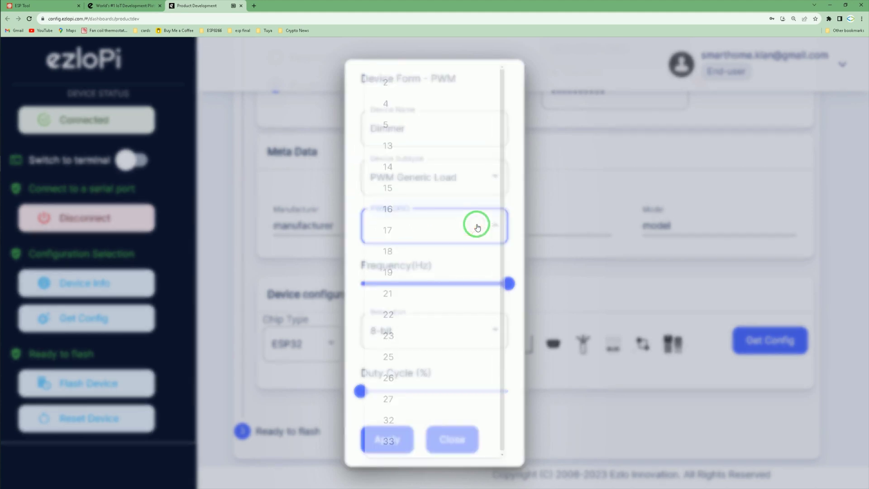
pyautogui.click(518, 223)
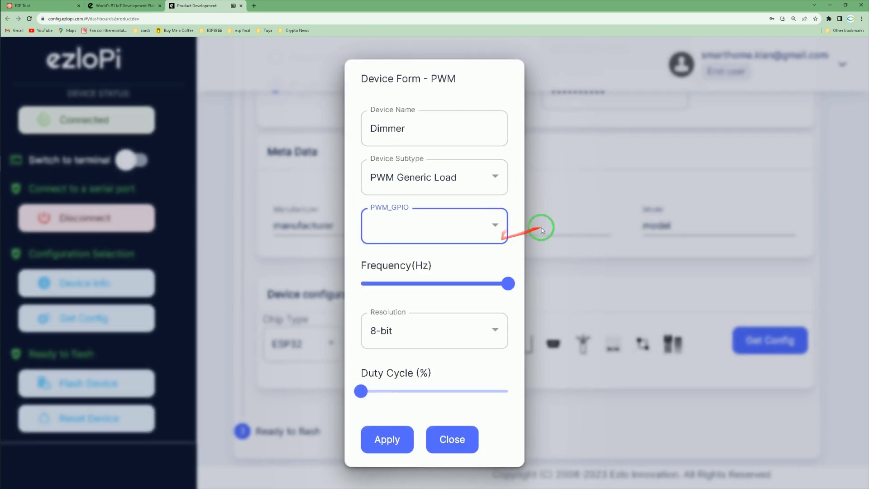
pyautogui.click(497, 224)
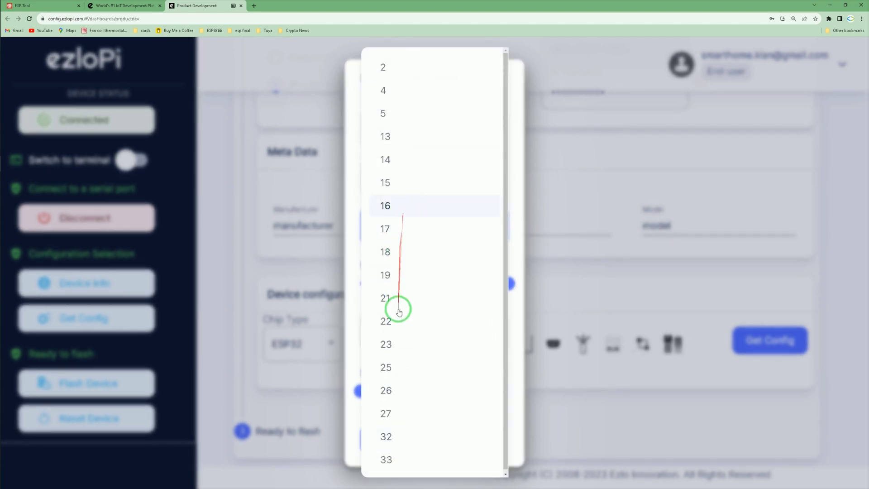
pyautogui.click(396, 391)
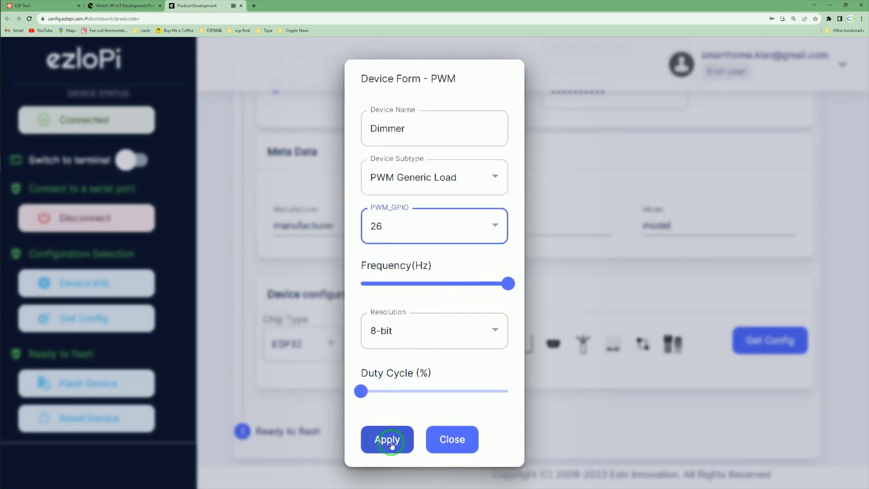
pyautogui.click(392, 446)
pyautogui.scroll(-3, 634, 299)
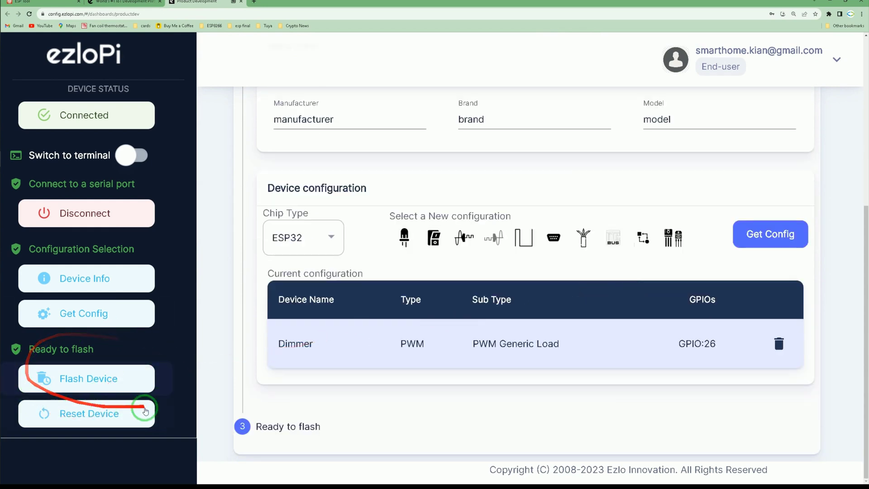
# Flash the Dimmer configuration to the ESP32 until 'Device Flashed Successfully!' appears
pyautogui.click(107, 380)
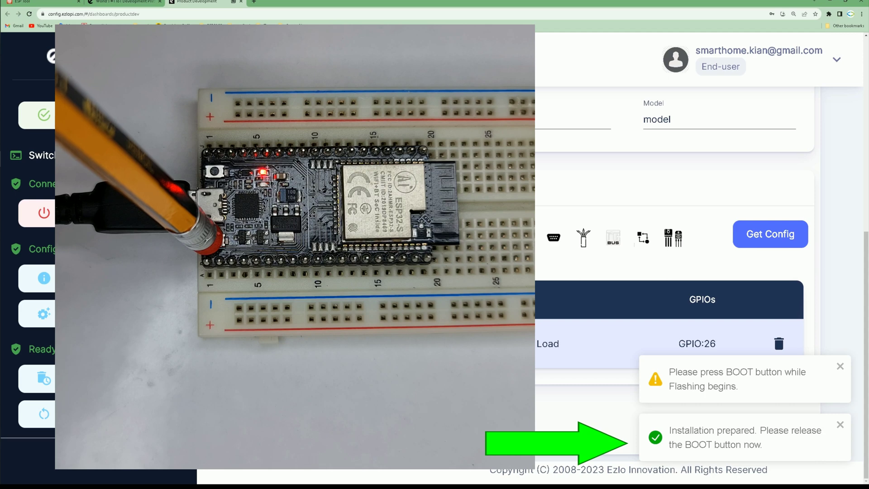
pyautogui.scroll(7, 332, 369)
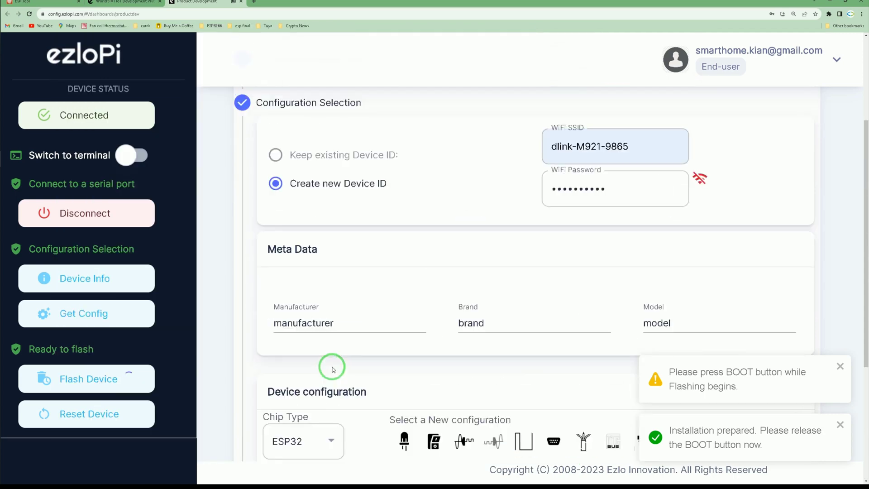
pyautogui.scroll(1, 332, 369)
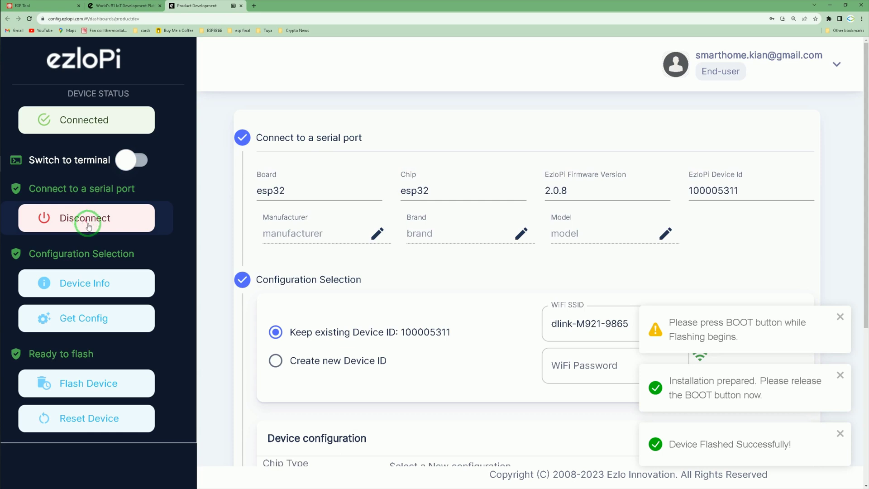
pyautogui.moveTo(77, 231)
pyautogui.mouseDown()
pyautogui.moveTo(132, 181)
pyautogui.moveTo(73, 238)
pyautogui.mouseUp()
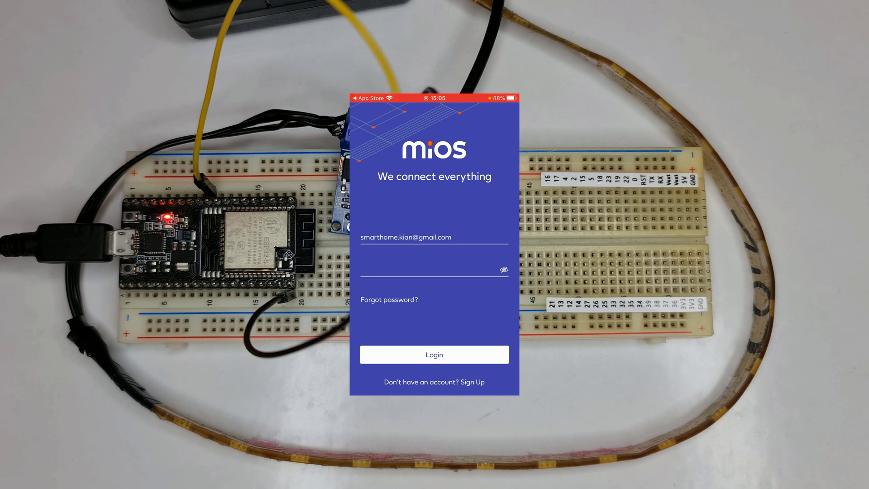
# Log in to the MiOS app and raise the Dimmer slider to about 15%
pyautogui.click(434, 355)
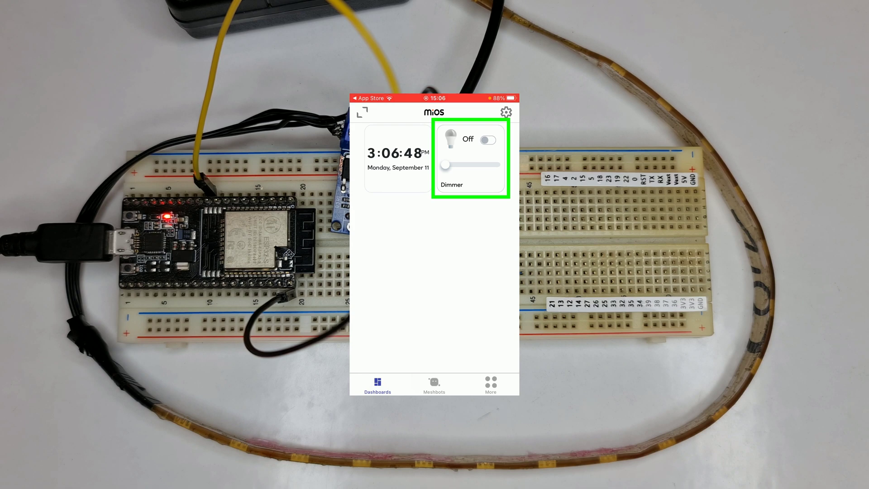
pyautogui.moveTo(446, 165)
pyautogui.mouseDown()
pyautogui.moveTo(496, 168)
pyautogui.moveTo(445, 164)
pyautogui.mouseUp()
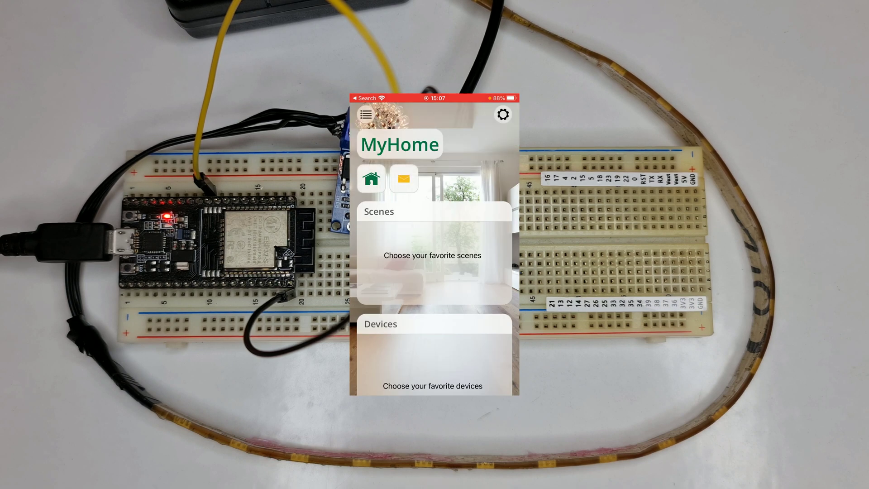
# From Vera's Devices list, dim the Dimmer to 34%, then switch it off
pyautogui.click(366, 114)
pyautogui.click(376, 177)
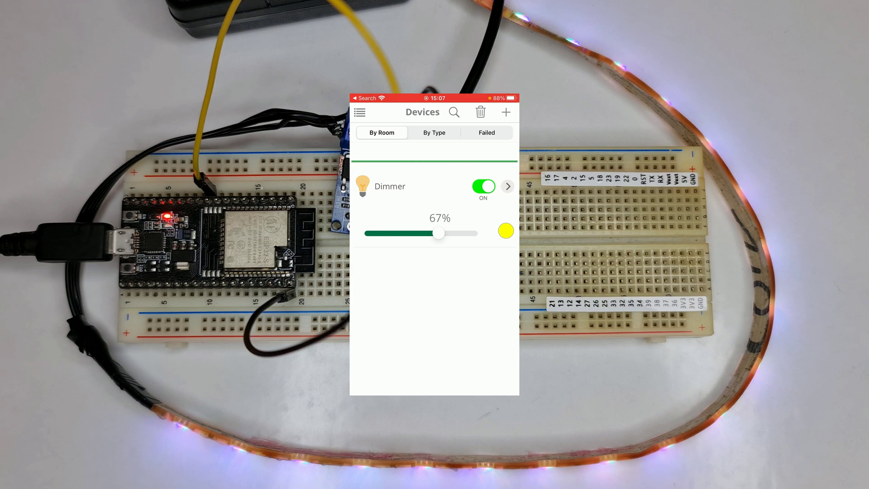
pyautogui.moveTo(418, 233); pyautogui.dragTo(405, 233)
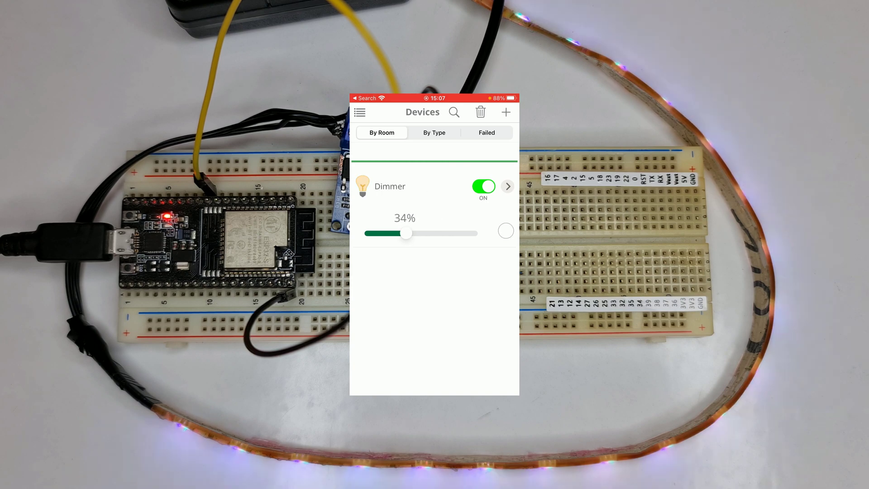
pyautogui.click(484, 186)
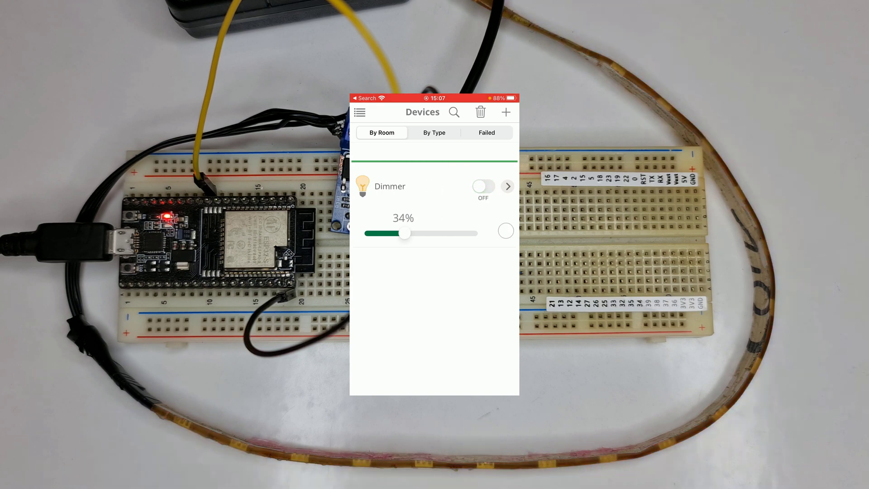